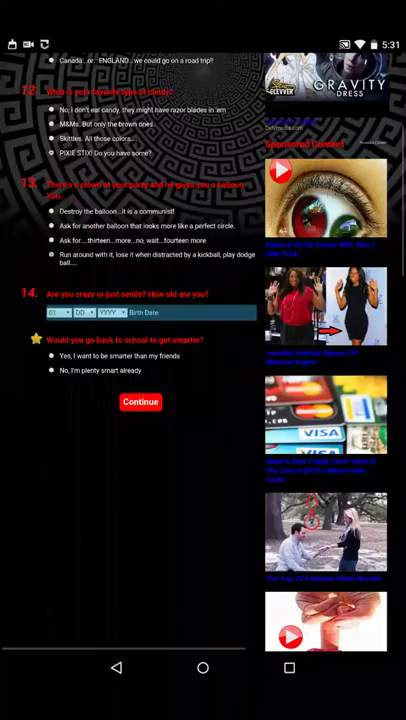
Choose 1999 from the YYYY birth-year dropdown beside Birth Date.
{"action": "left_click", "coordinate": [112, 312]}
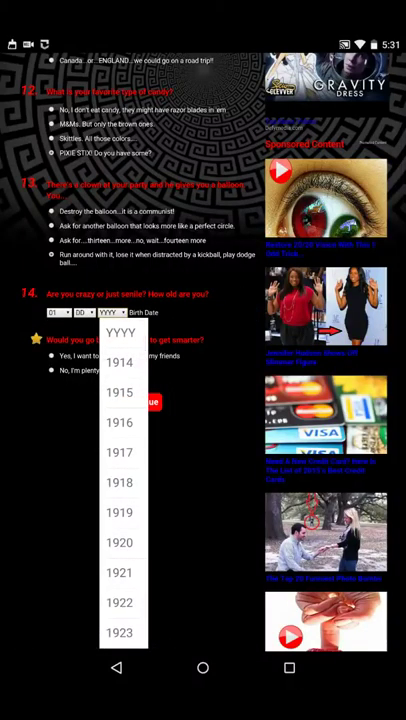
{"action": "scroll", "coordinate": [123, 485], "scroll_direction": "down", "scroll_amount": 5}
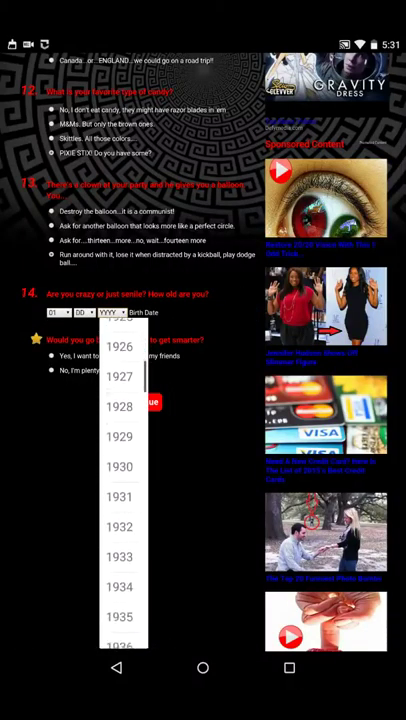
{"action": "scroll", "coordinate": [123, 485], "scroll_direction": "down", "scroll_amount": 10}
{"action": "scroll", "coordinate": [123, 485], "scroll_direction": "down", "scroll_amount": 10}
{"action": "scroll", "coordinate": [123, 485], "scroll_direction": "down", "scroll_amount": 10}
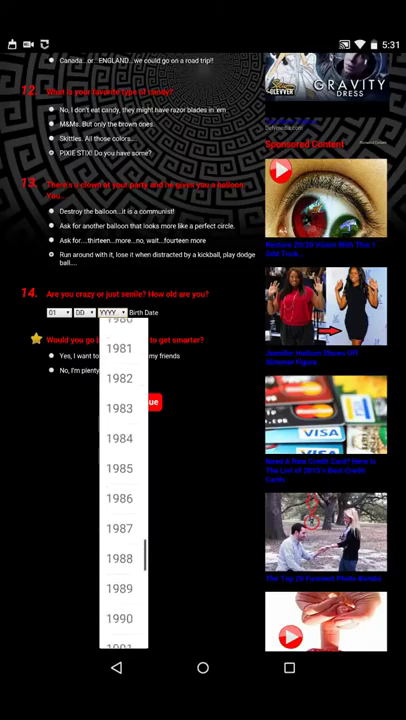
{"action": "scroll", "coordinate": [123, 485], "scroll_direction": "down", "scroll_amount": 3}
{"action": "scroll", "coordinate": [123, 485], "scroll_direction": "down", "scroll_amount": 5}
{"action": "left_click", "coordinate": [119, 519]}
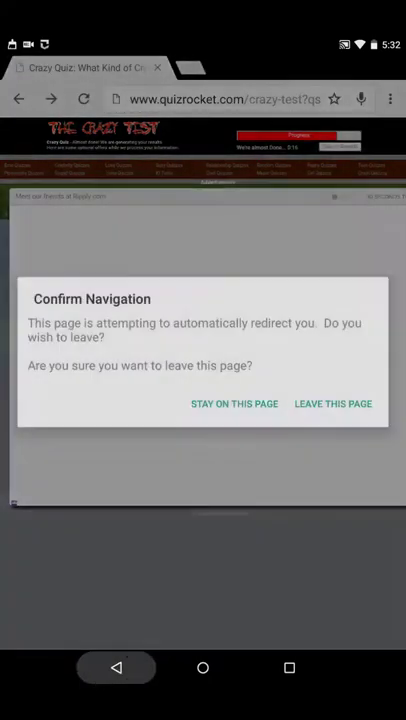
Leave the completed Crazy Test for the tablet's home screen.
{"action": "left_click", "coordinate": [203, 667]}
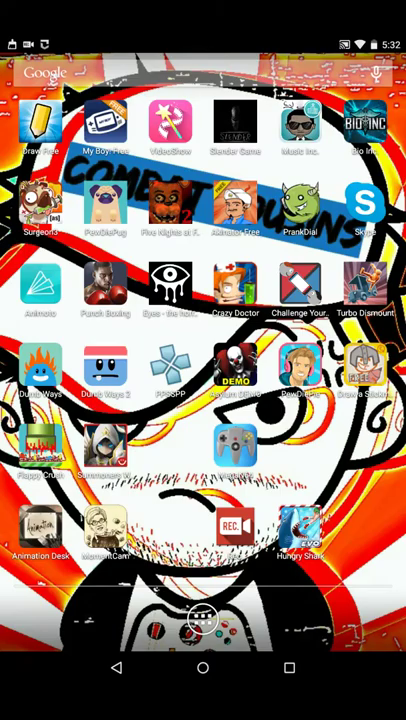
Pull the notification shade down and back up, then show the recent-apps overview.
{"action": "mouse_move", "coordinate": [203, 5]}
{"action": "left_mouse_down"}
{"action": "mouse_move", "coordinate": [203, 220]}
{"action": "mouse_move", "coordinate": [203, 20]}
{"action": "left_mouse_up"}
{"action": "mouse_move", "coordinate": [203, 5]}
{"action": "left_mouse_down"}
{"action": "mouse_move", "coordinate": [203, 220]}
{"action": "mouse_move", "coordinate": [203, 20]}
{"action": "left_mouse_up"}
{"action": "left_click", "coordinate": [289, 667]}
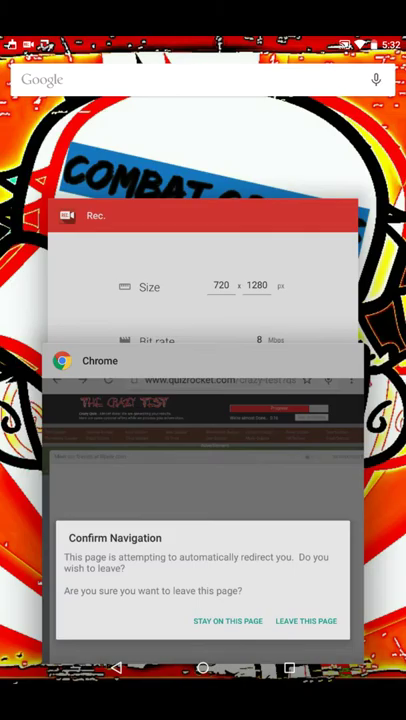
{"action": "left_click", "coordinate": [200, 450]}
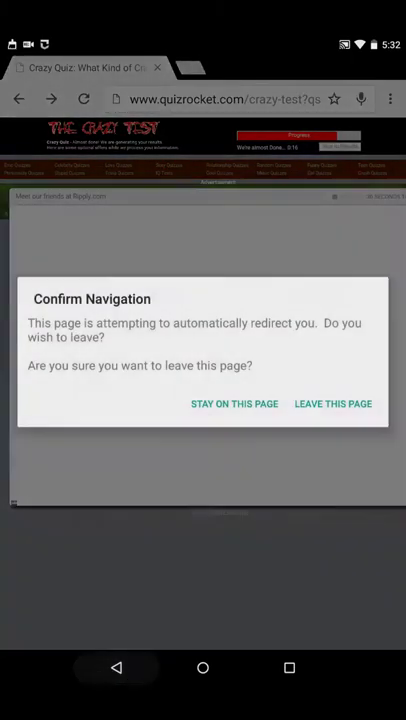
{"action": "left_click", "coordinate": [289, 667]}
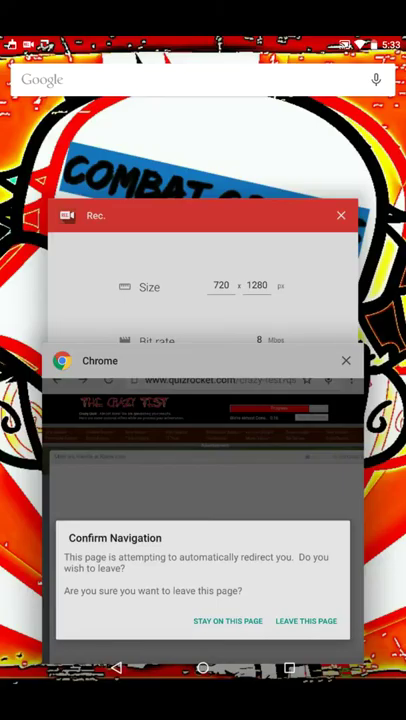
Return home and pull down the notification shade showing the ongoing recording.
{"action": "left_click", "coordinate": [203, 667]}
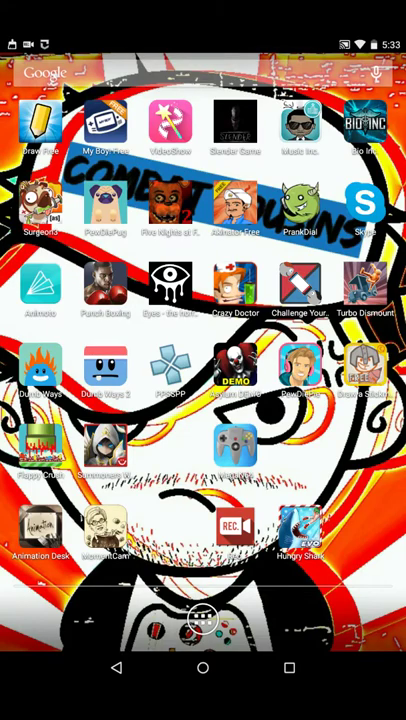
{"action": "left_click_drag", "start_coordinate": [203, 10], "coordinate": [203, 300]}
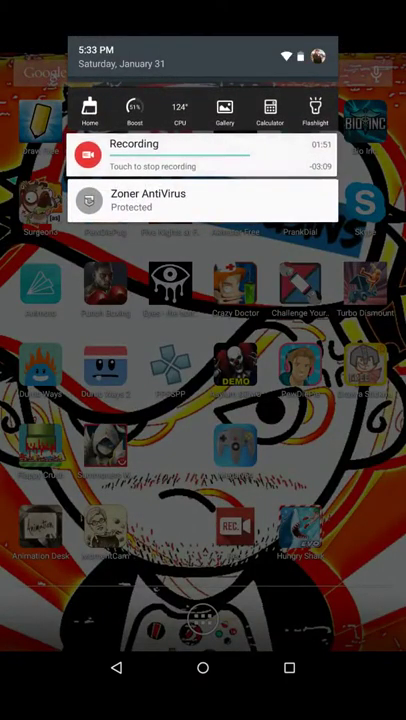